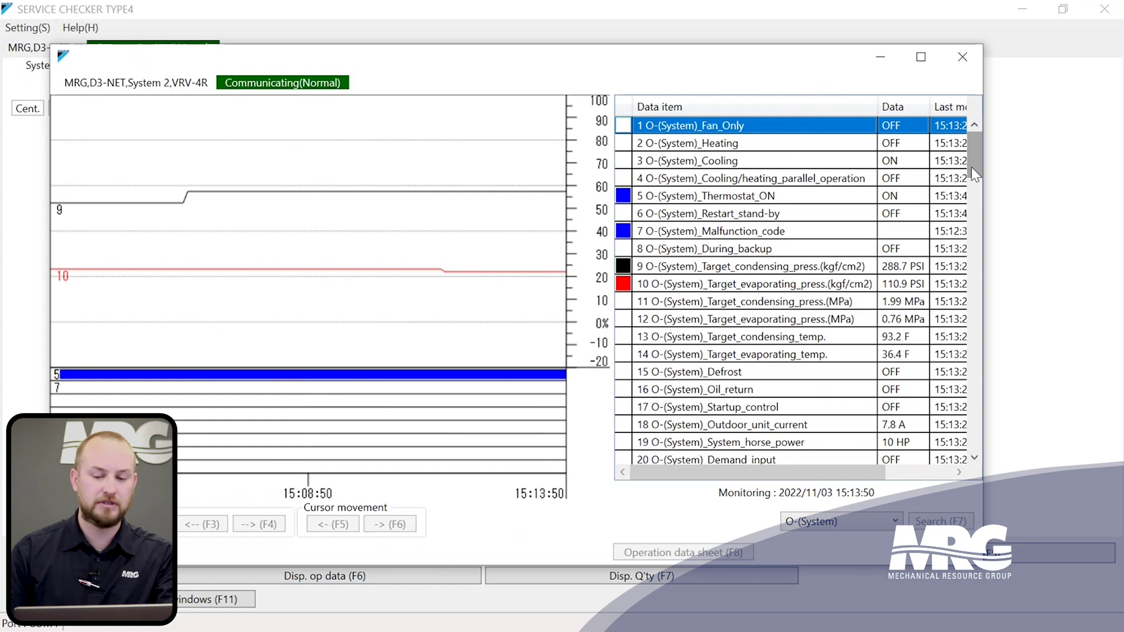
- Remove the system Thermostat_ON, Malfunction_code, and kgf/cm2 target condensing and evaporating pressure items from the graph
drag(977, 169, 956, 433)
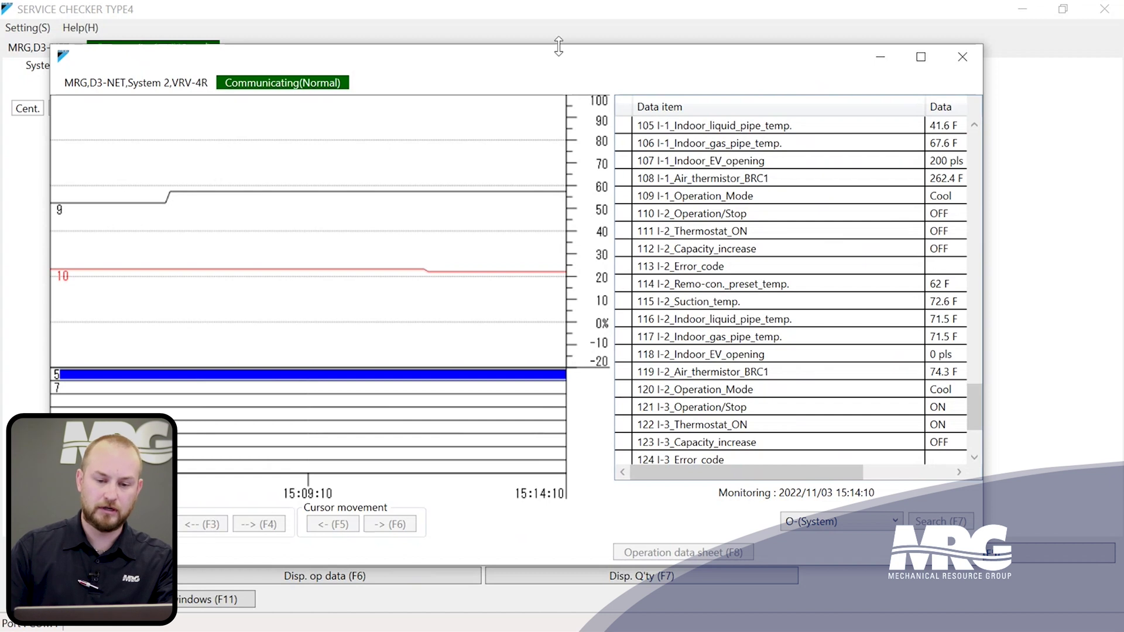
drag(557, 72, 563, 150)
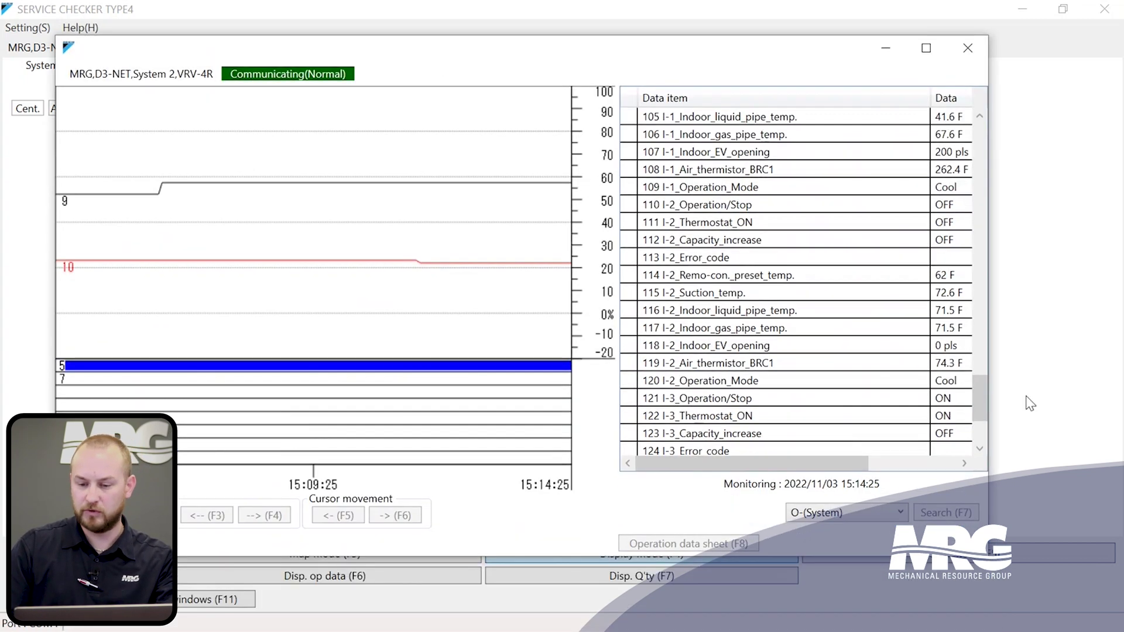
drag(975, 396, 981, 126)
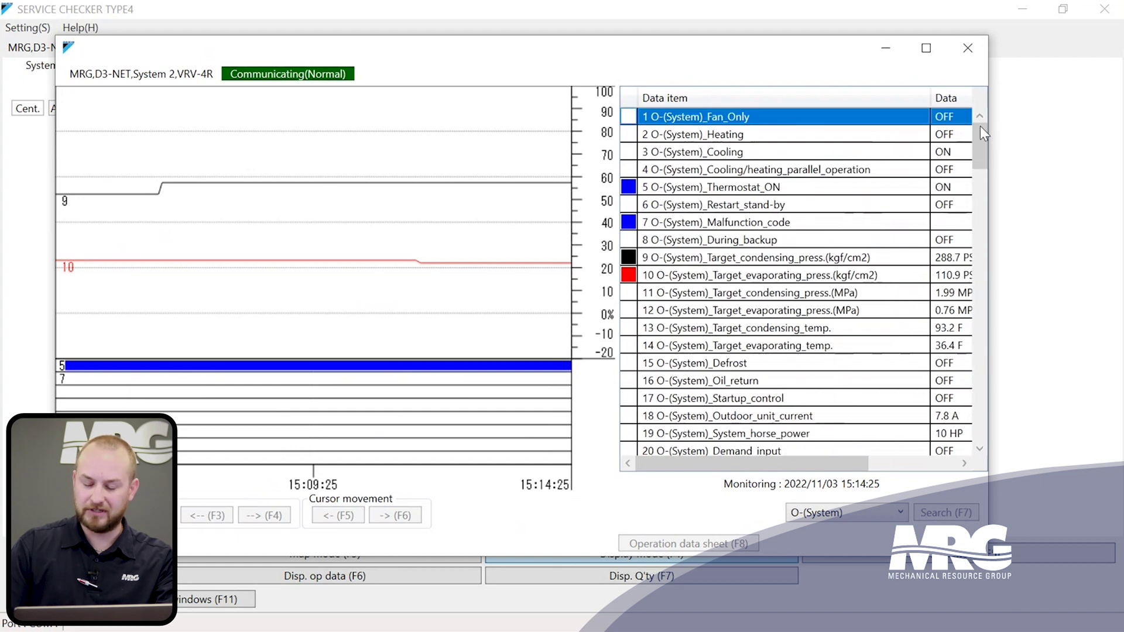
click(625, 189)
click(628, 223)
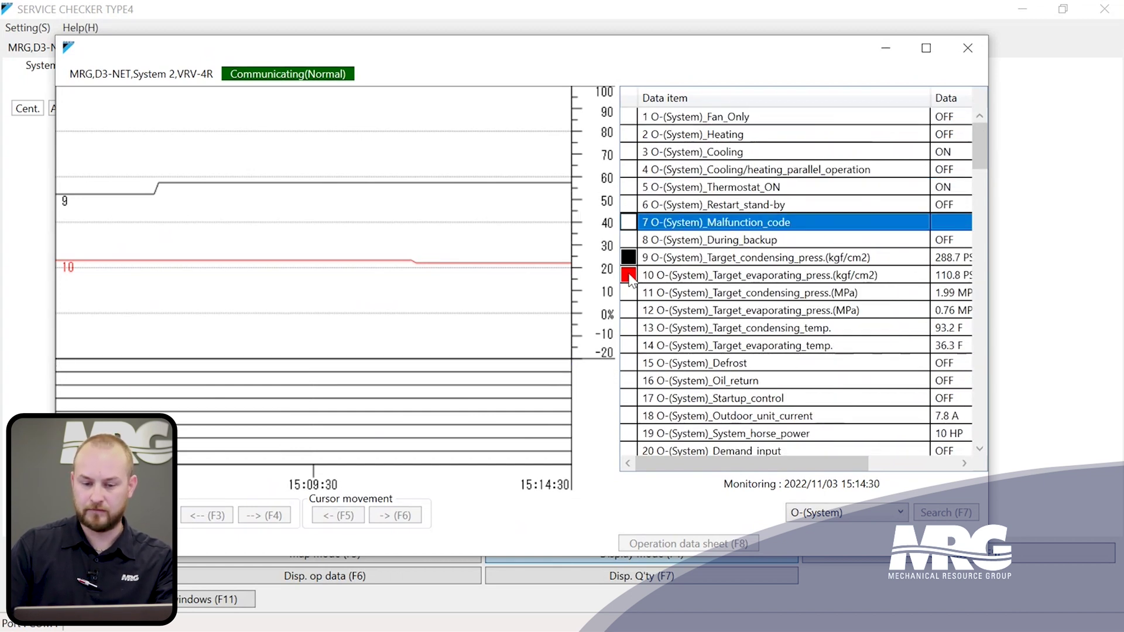
click(629, 258)
click(630, 275)
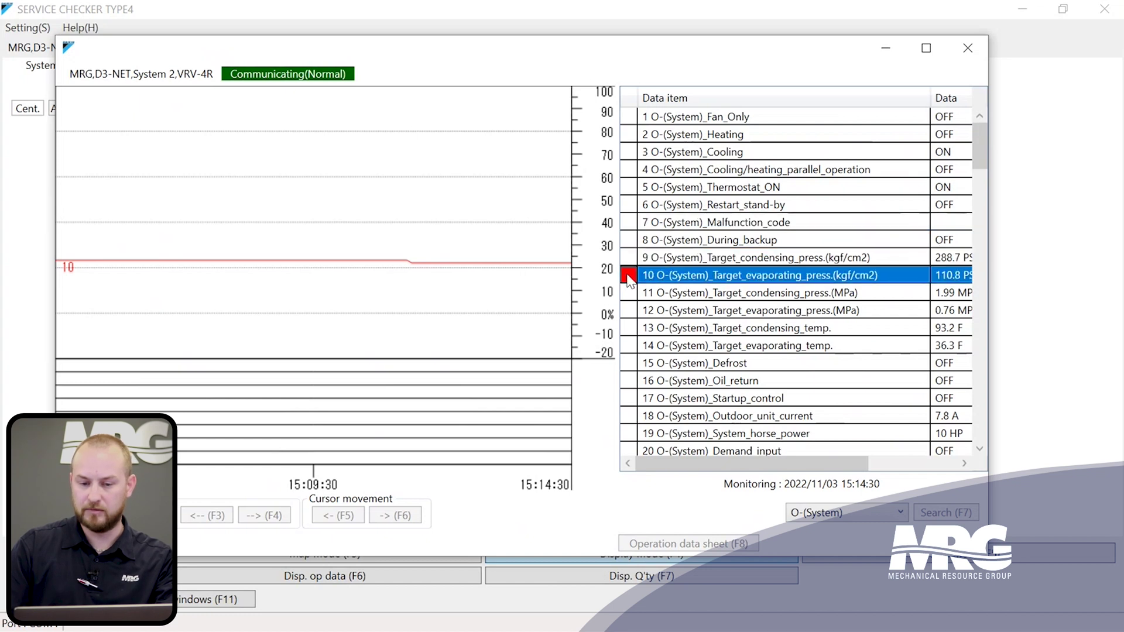
click(765, 154)
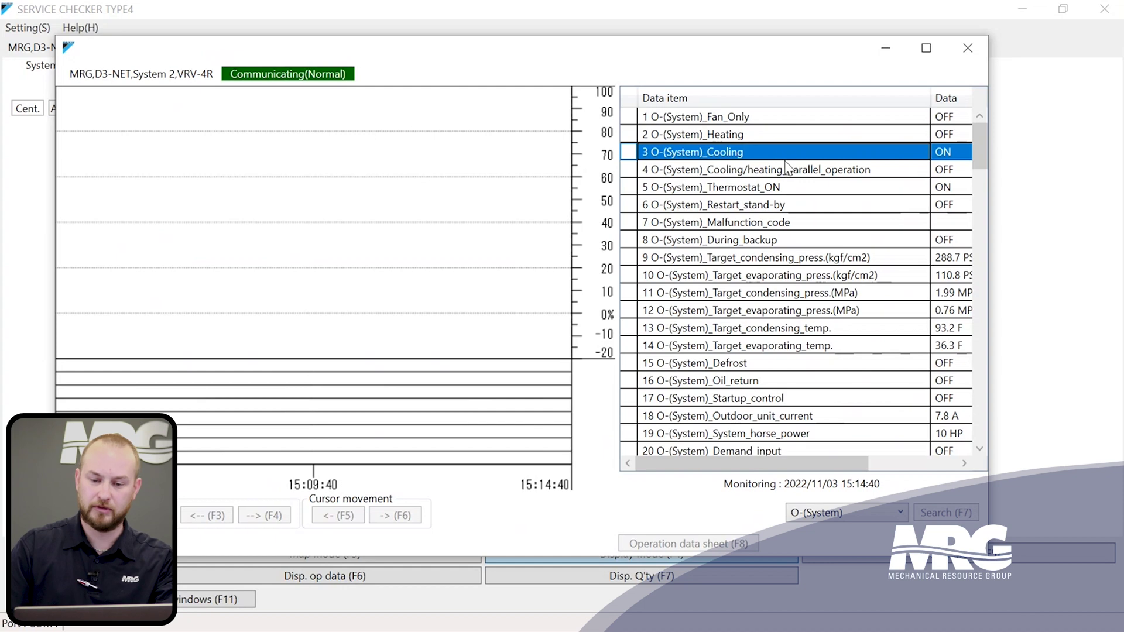
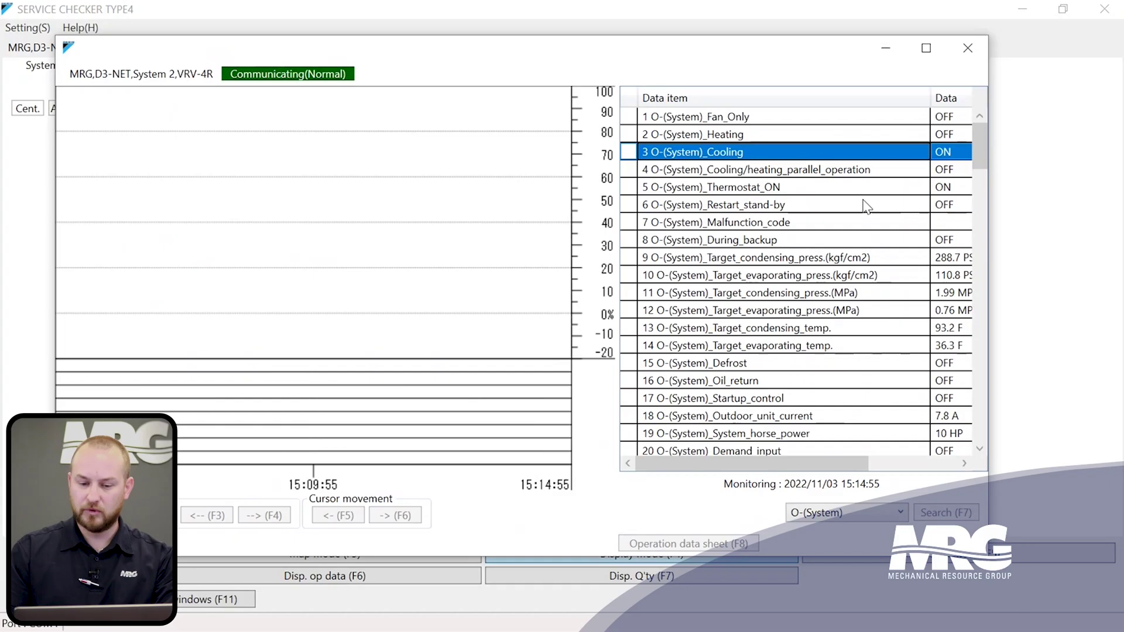
- Maximize the monitoring window and plot the O1 sensor Condensing_temp.(TC) and Evaporating_temp(TE) on the graph
scroll(866, 206, down, 6)
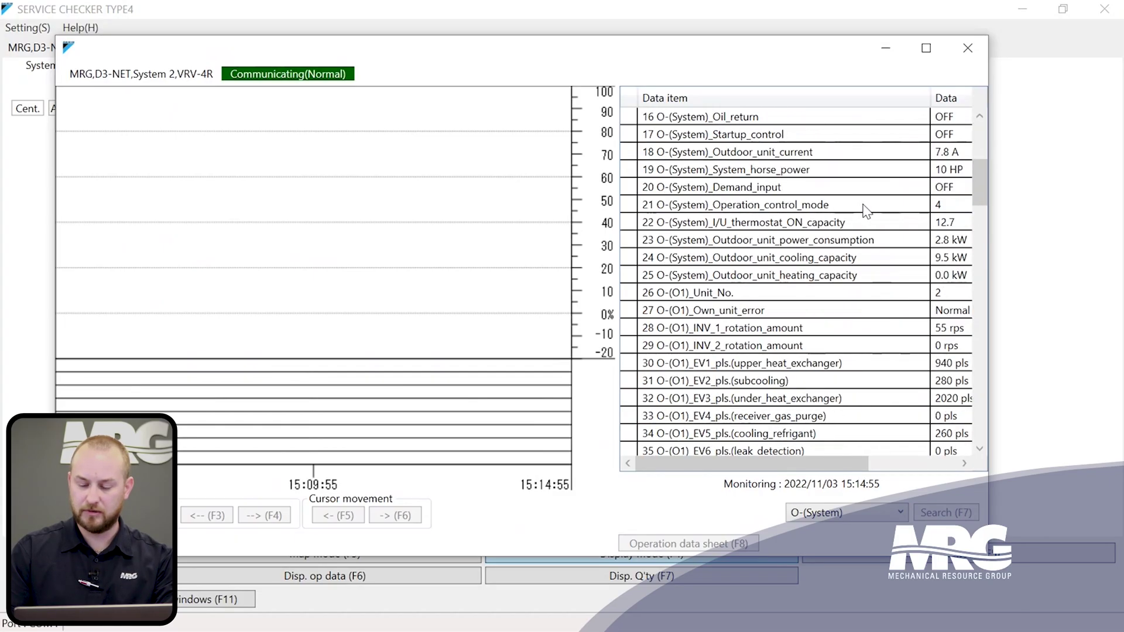
scroll(866, 218, down, 5)
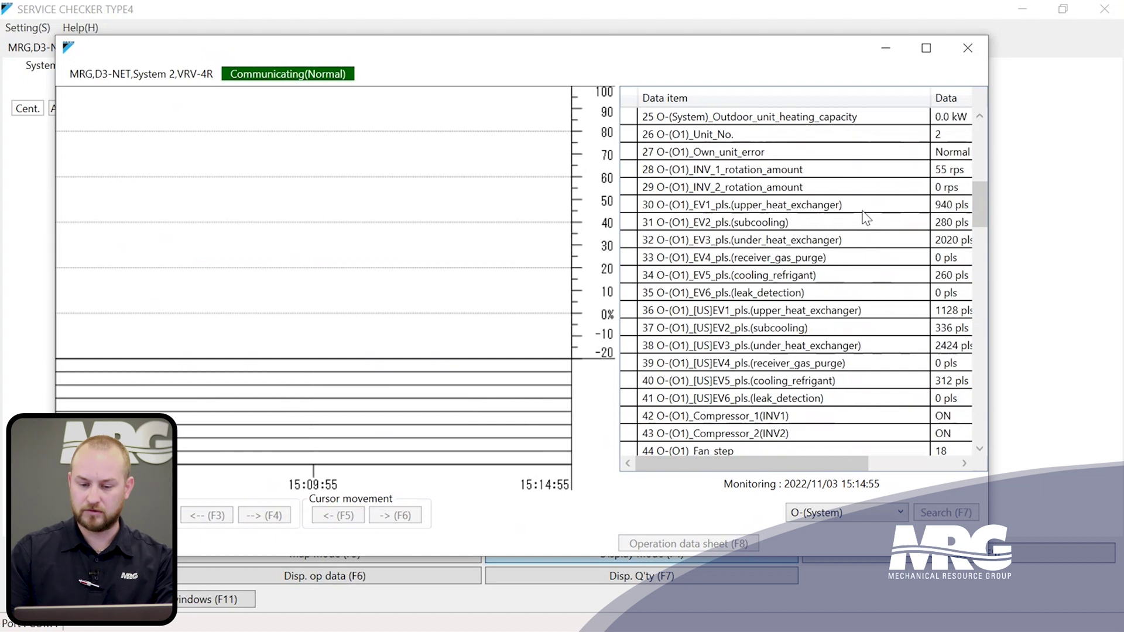
scroll(866, 220, down, 7)
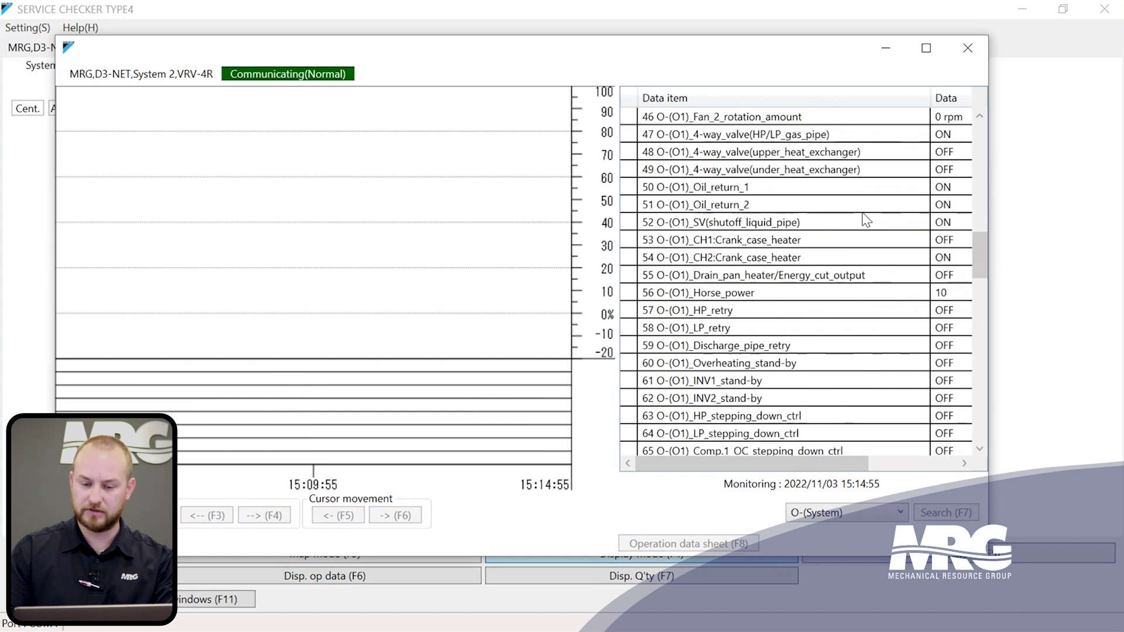
scroll(866, 219, down, 7)
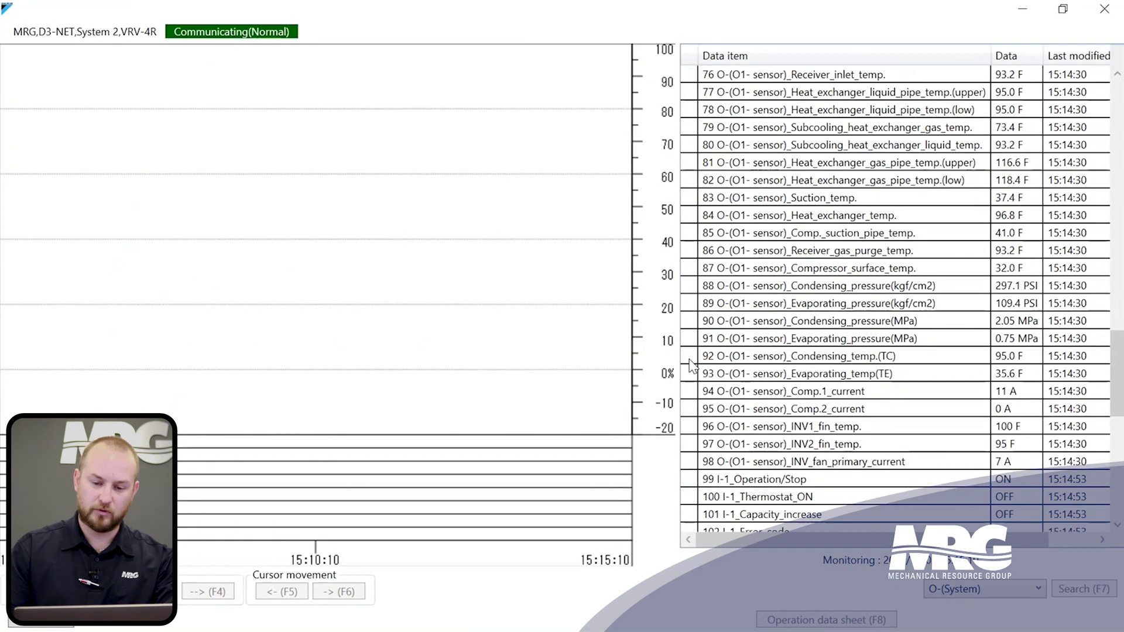
click(691, 356)
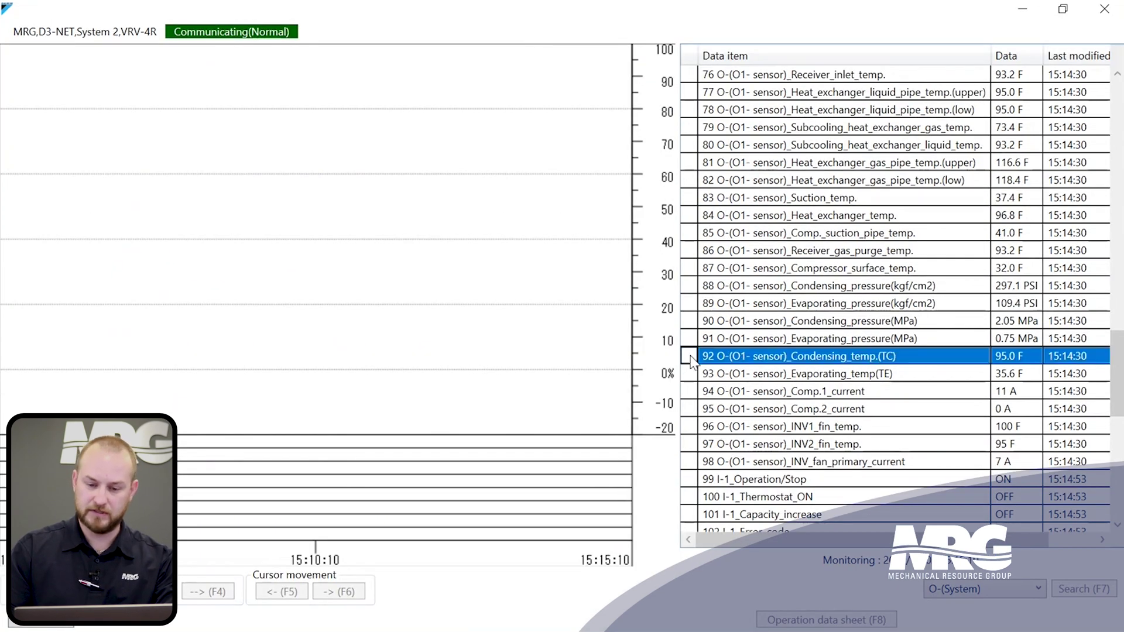
click(689, 375)
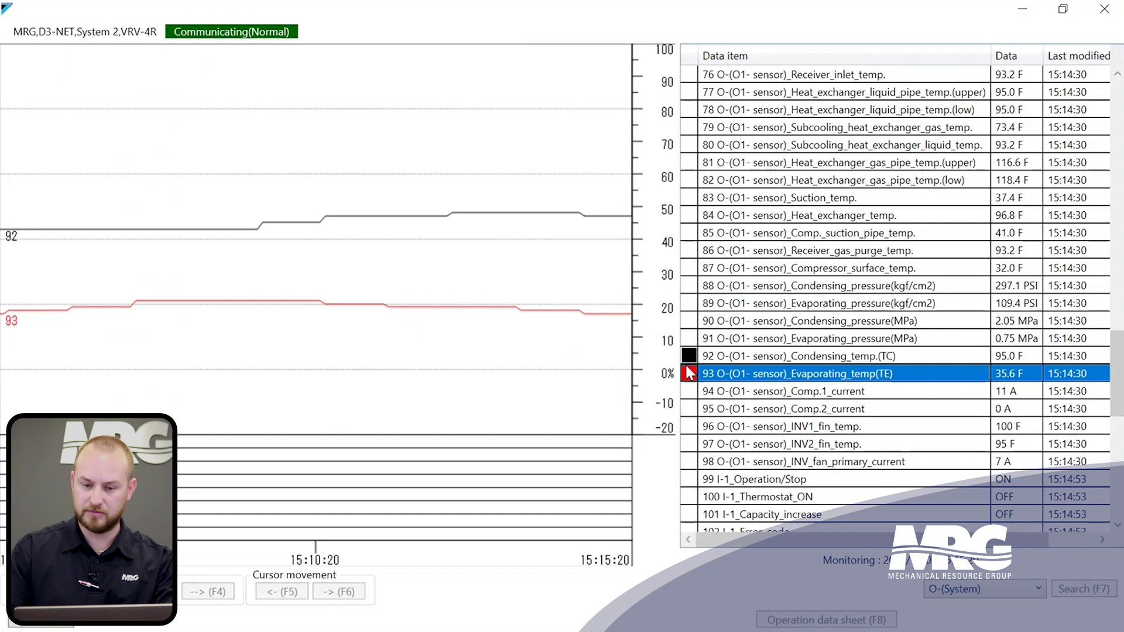
- Add the O1 sensor Suction_temp. and Discharge_pipe_temp.(Comp.1) to the graph
scroll(776, 245, up, 1)
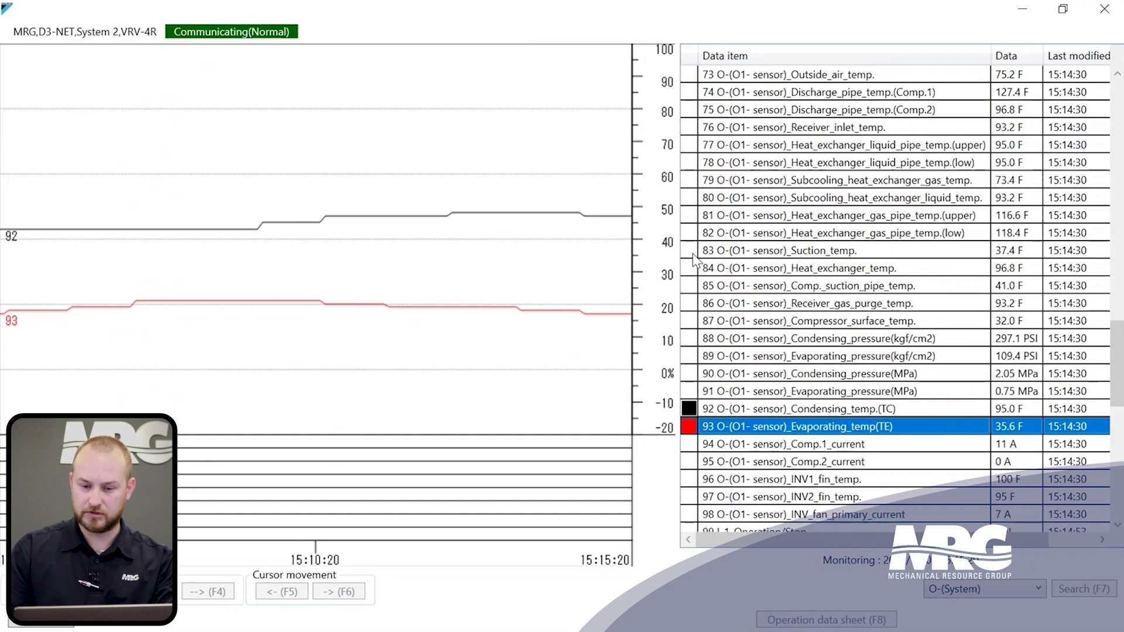
click(691, 251)
scroll(855, 253, up, 2)
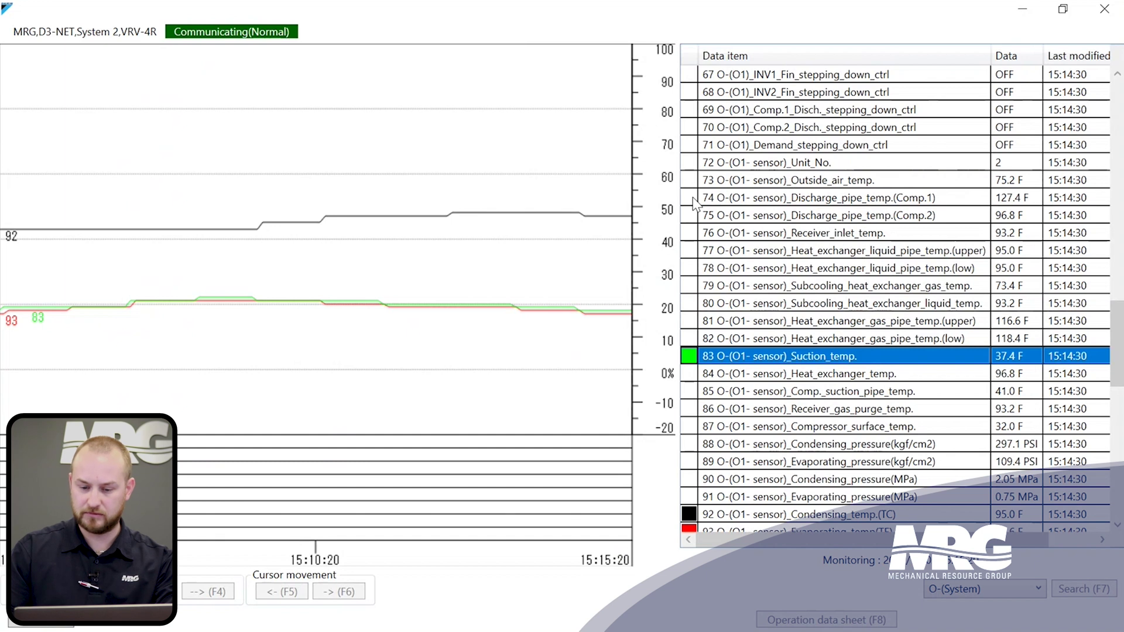
click(691, 199)
scroll(773, 234, down, 1)
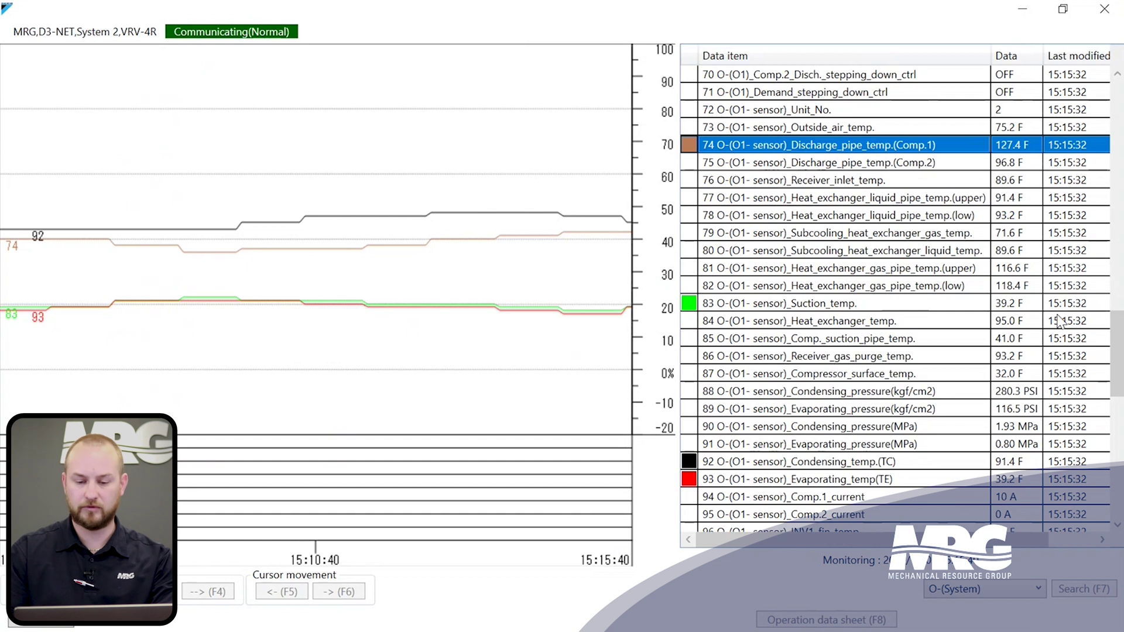
- Check outdoor unit O1's Fan_1_rotation_amount and the INV_1 and INV_2 rotation amounts
scroll(928, 175, up, 5)
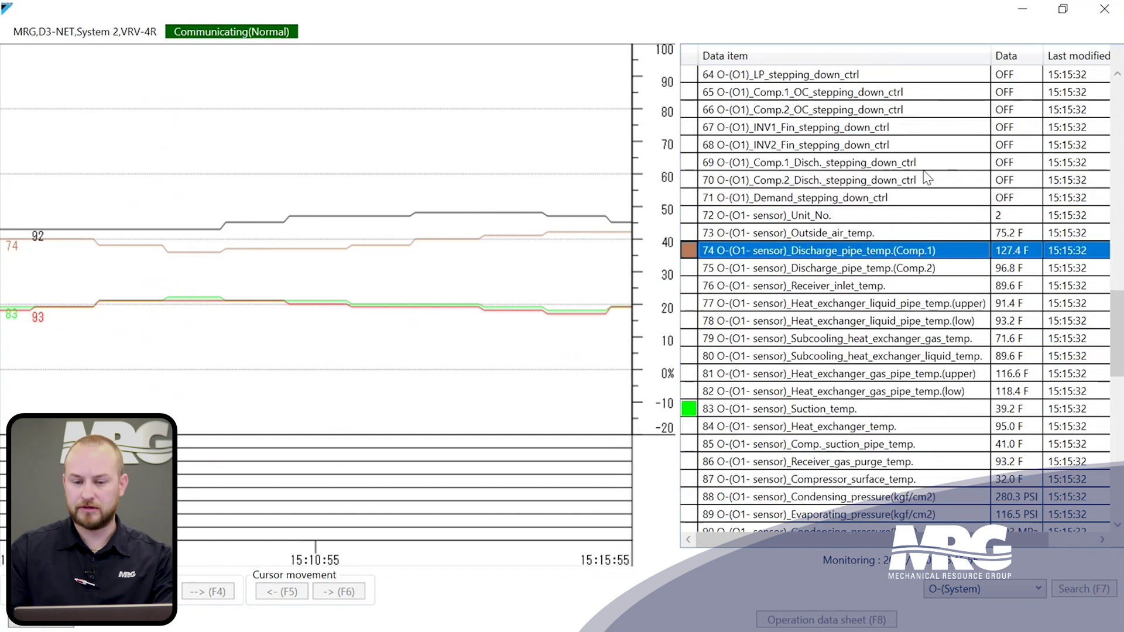
scroll(927, 177, up, 5)
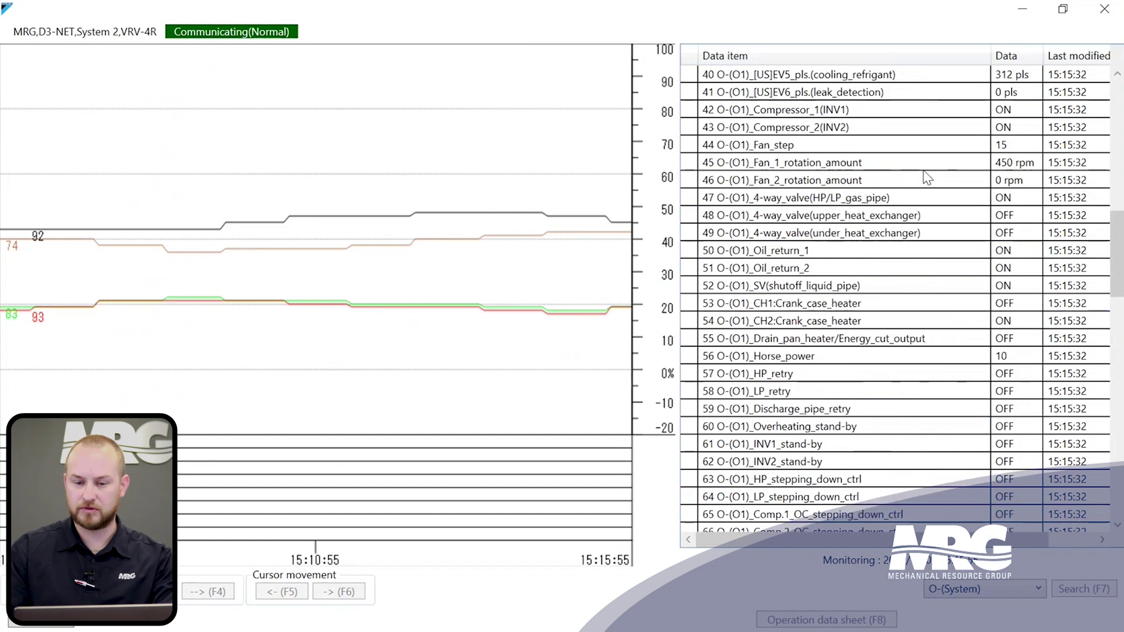
click(921, 166)
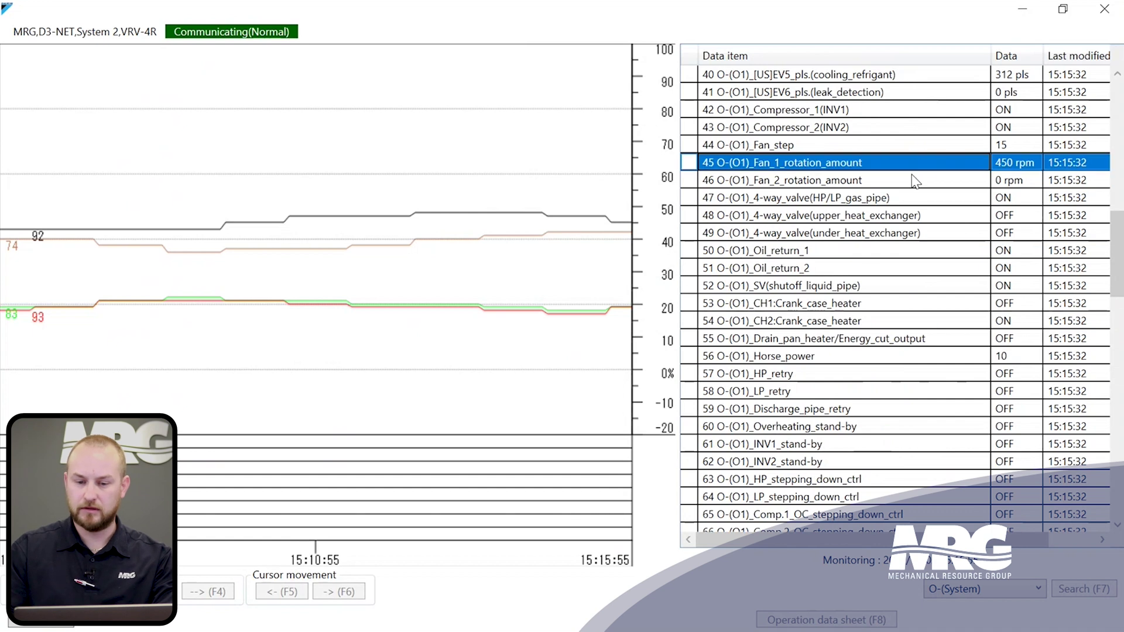
scroll(914, 182, up, 2)
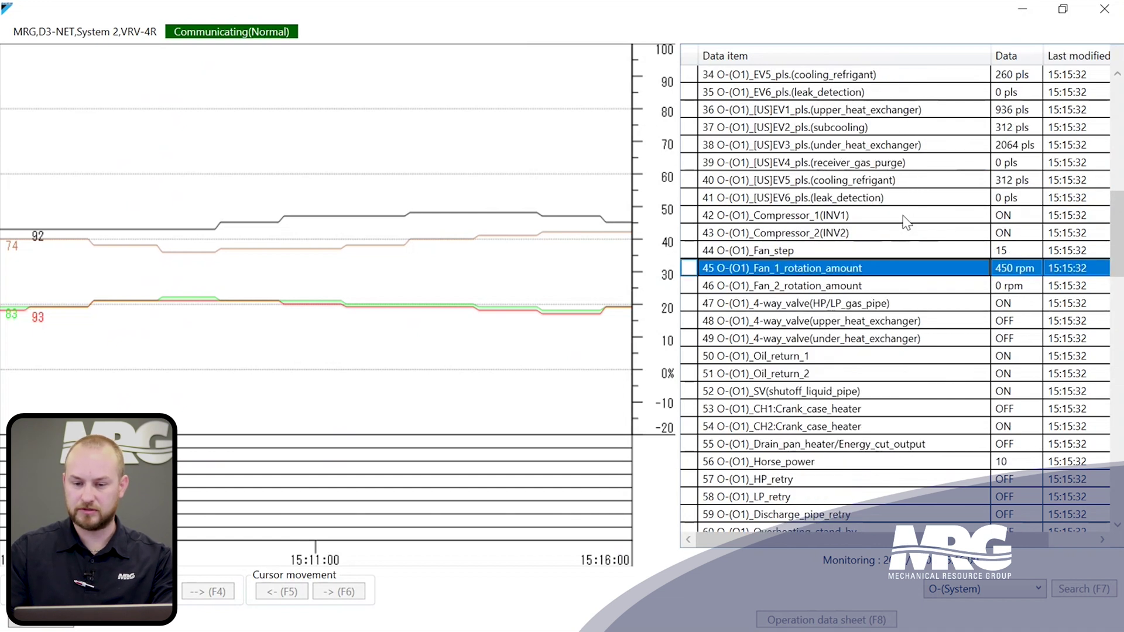
scroll(908, 219, up, 3)
scroll(906, 221, up, 1)
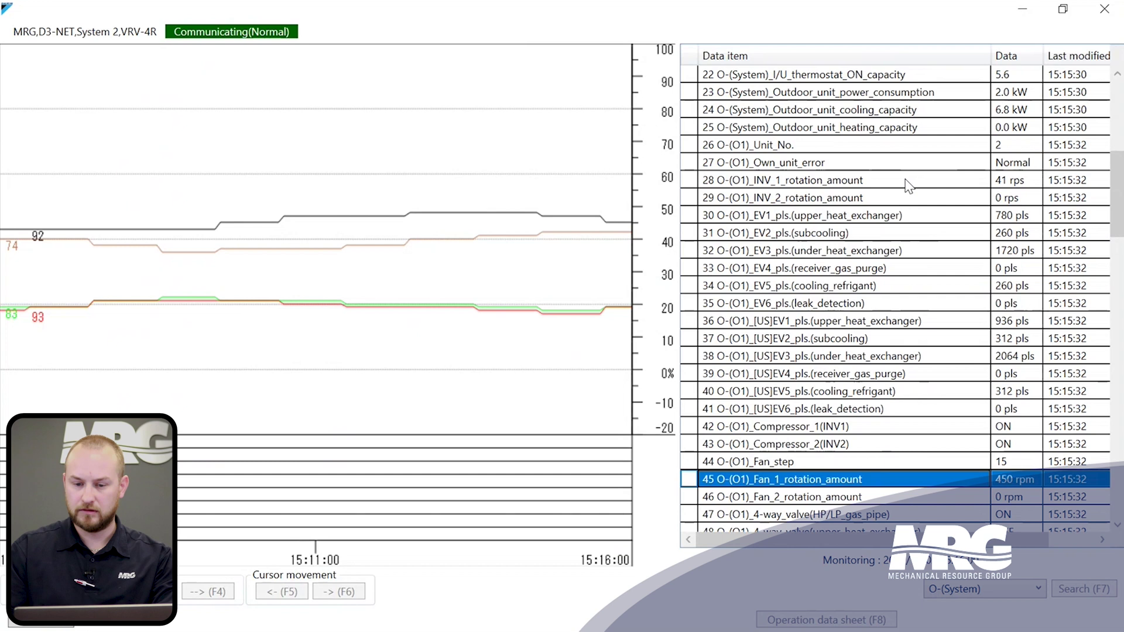
click(879, 185)
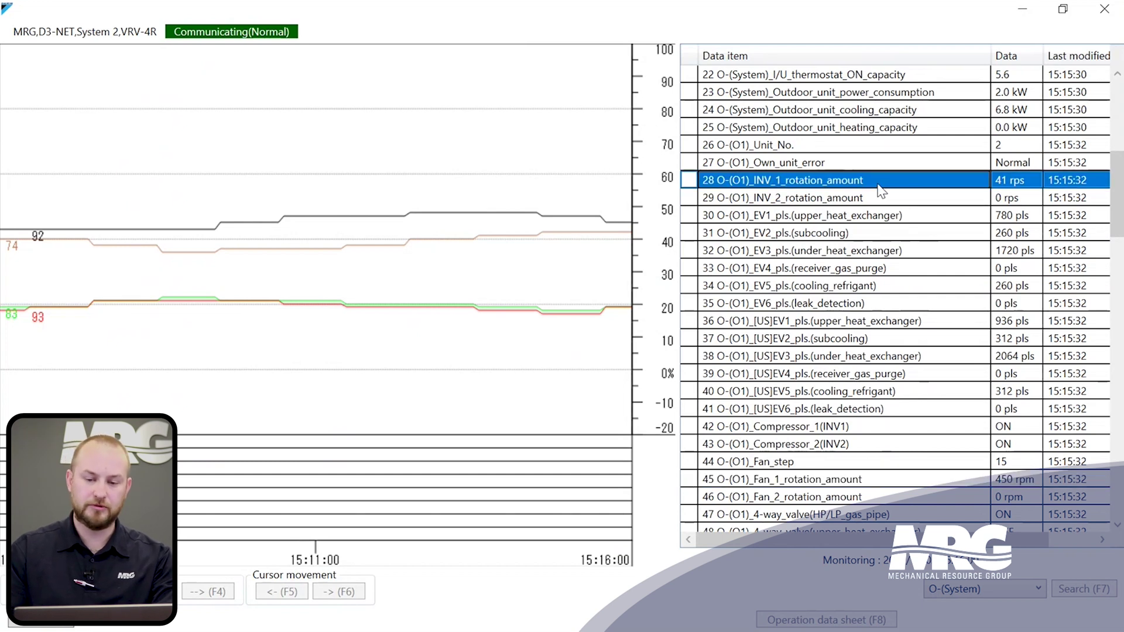
click(881, 199)
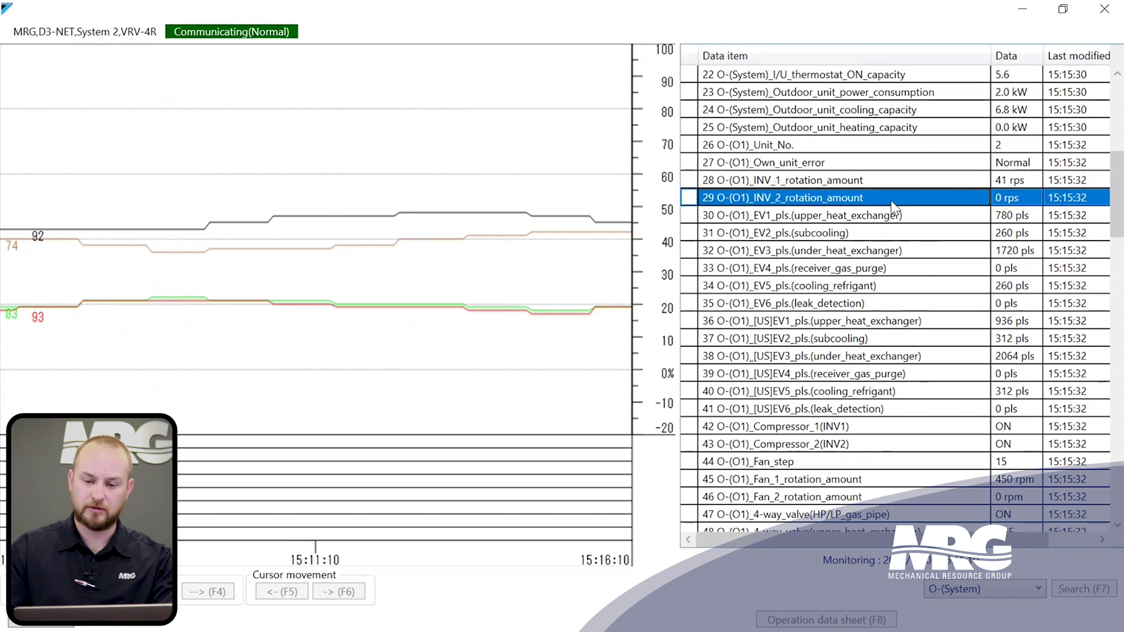
- Add the O1 sensor Subcooling_heat_exchanger_gas_temp. and Subcooling_heat_exchanger_liquid_temp. to the graph
scroll(899, 223, down, 3)
scroll(903, 231, down, 13)
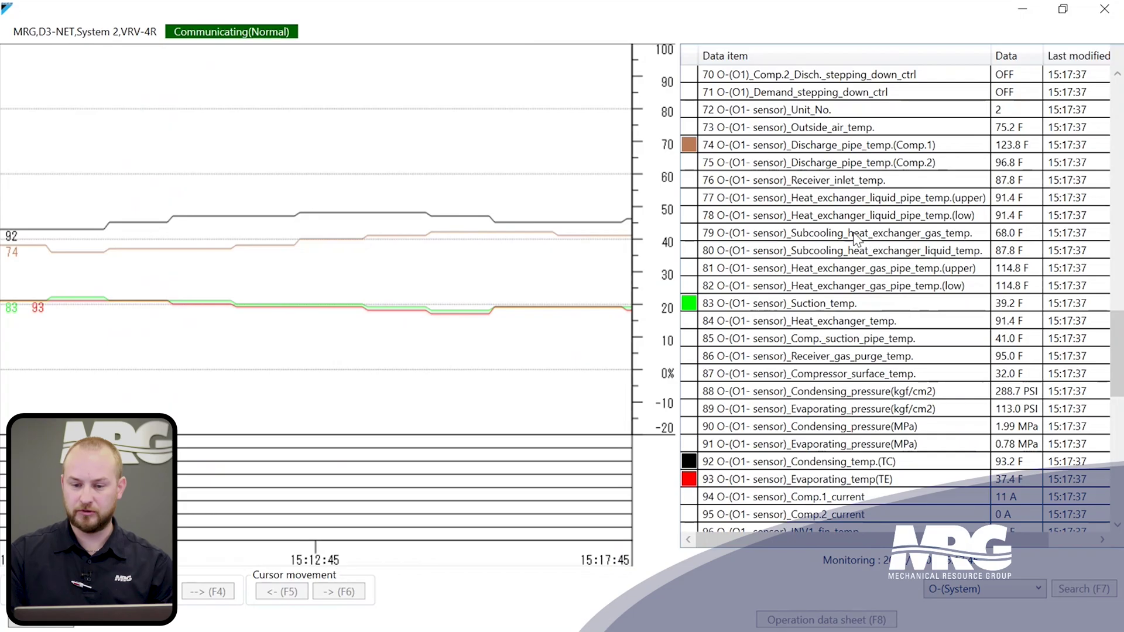
click(827, 237)
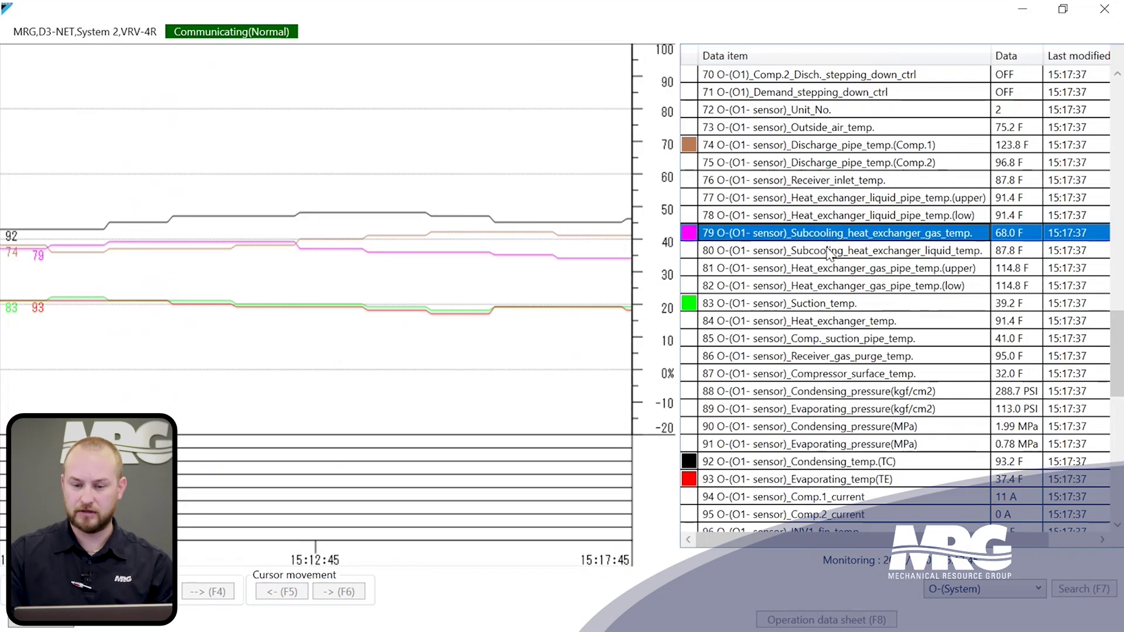
click(829, 253)
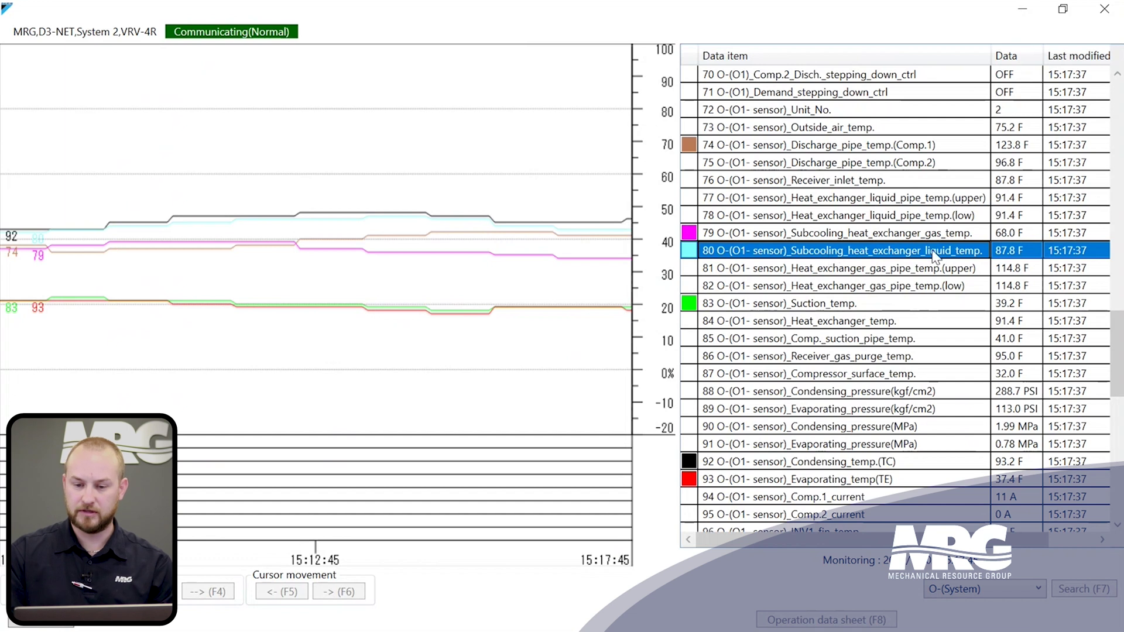
click(1013, 234)
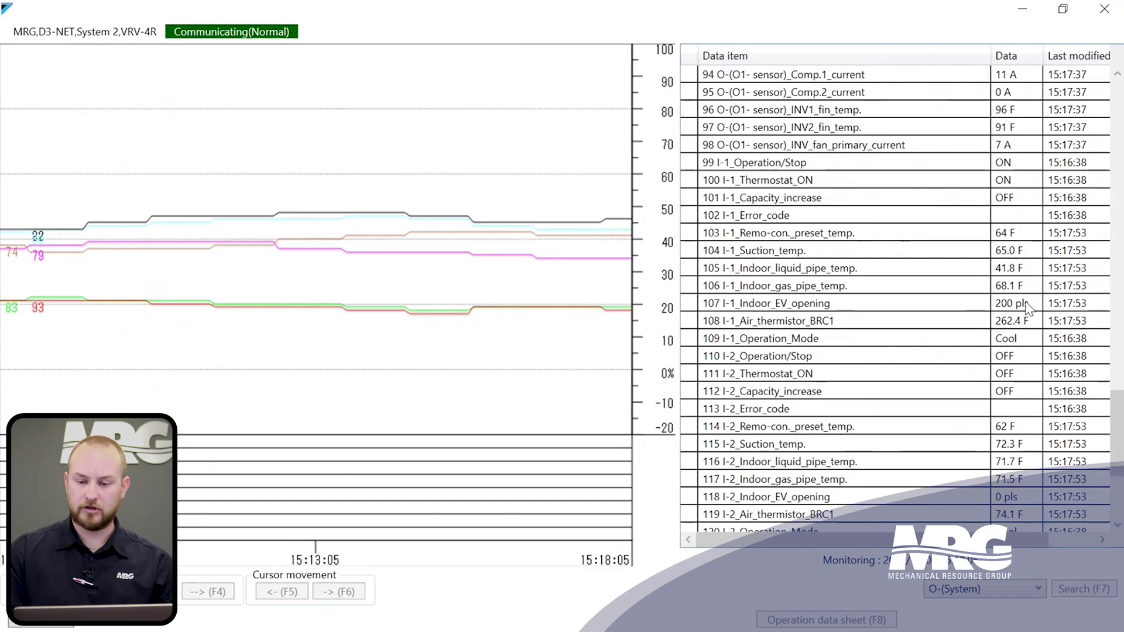
- Check indoor unit I-1's Indoor_EV_opening along with its full-scale value
scroll(1030, 308, down, 1)
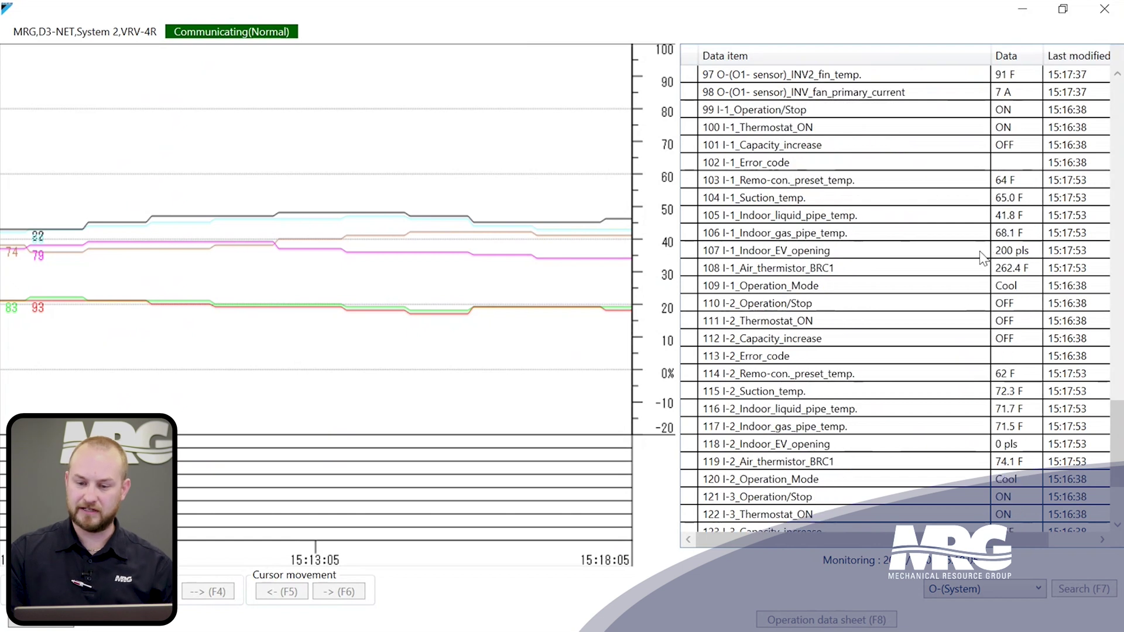
scroll(993, 261, down, 1)
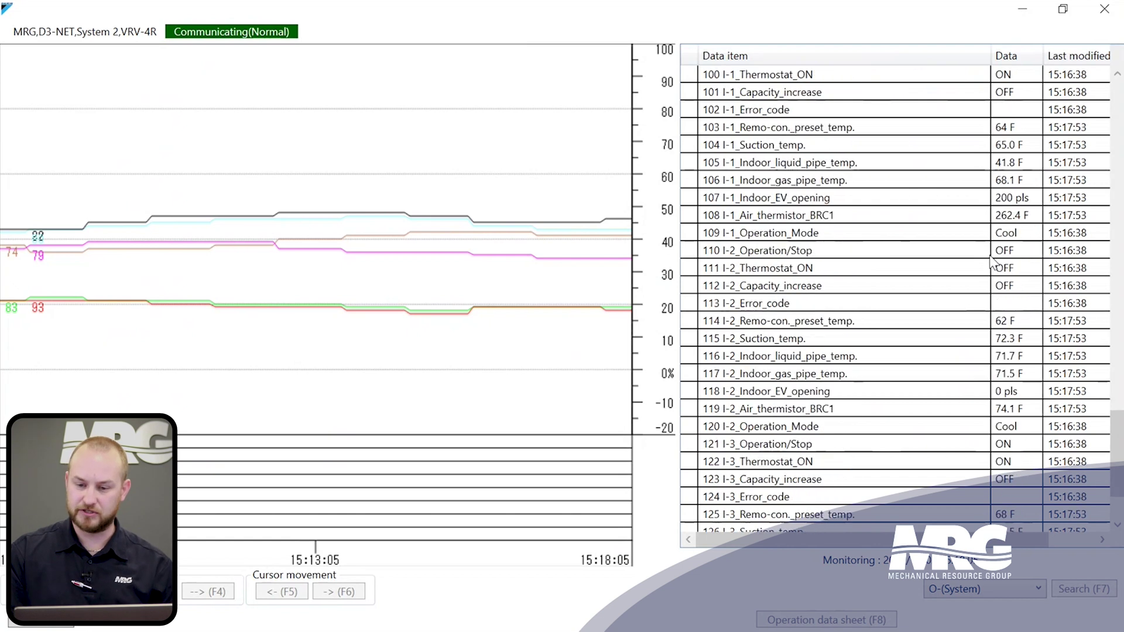
click(1003, 202)
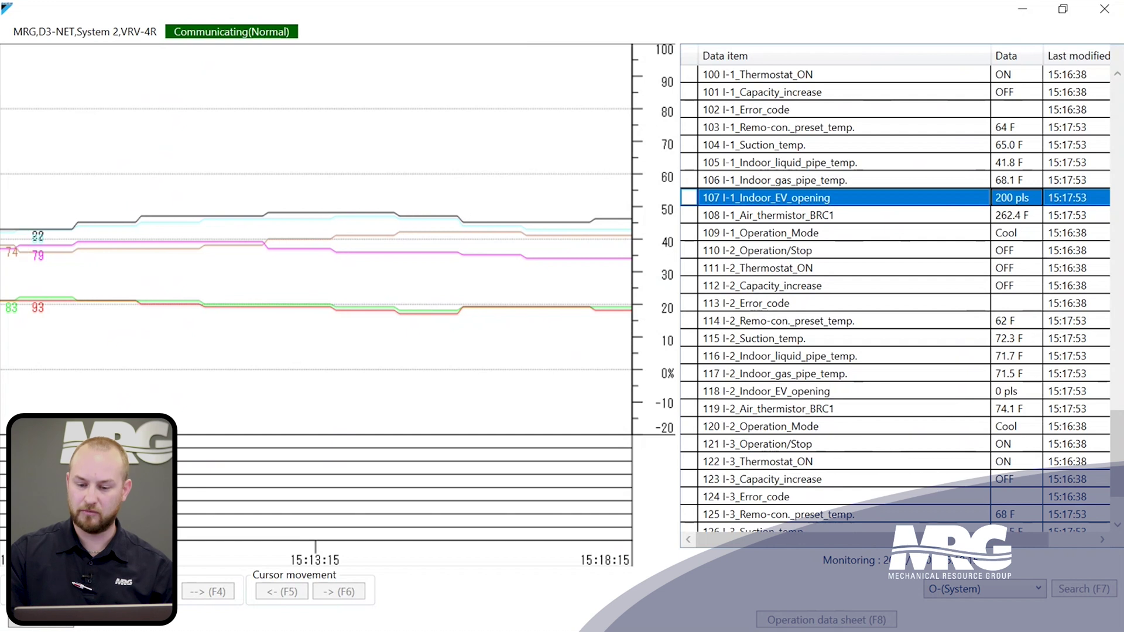
drag(872, 539, 917, 539)
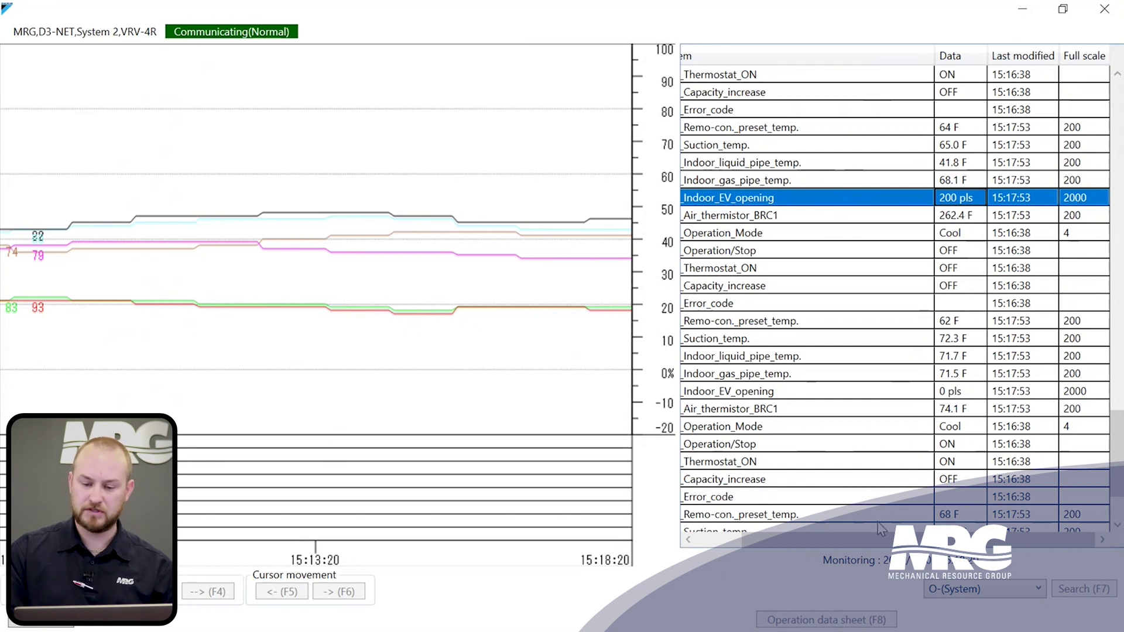
drag(876, 536, 816, 529)
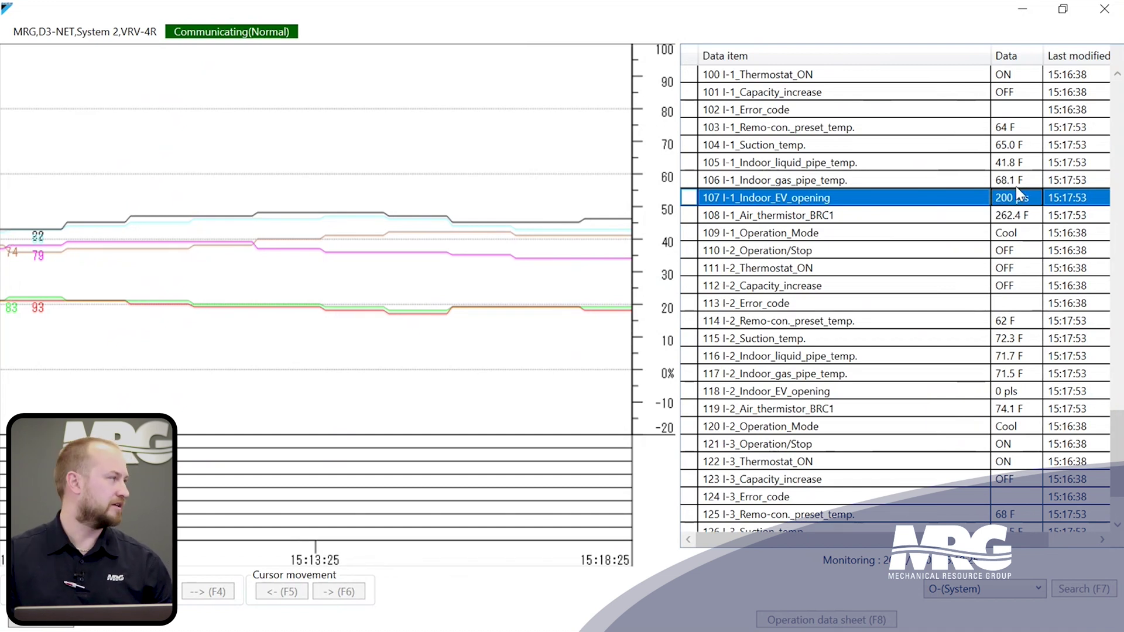
- Examine I-1's indoor liquid and gas pipe temperatures, I-2's suction temperature and the I-3 indoor unit data
click(921, 166)
click(919, 181)
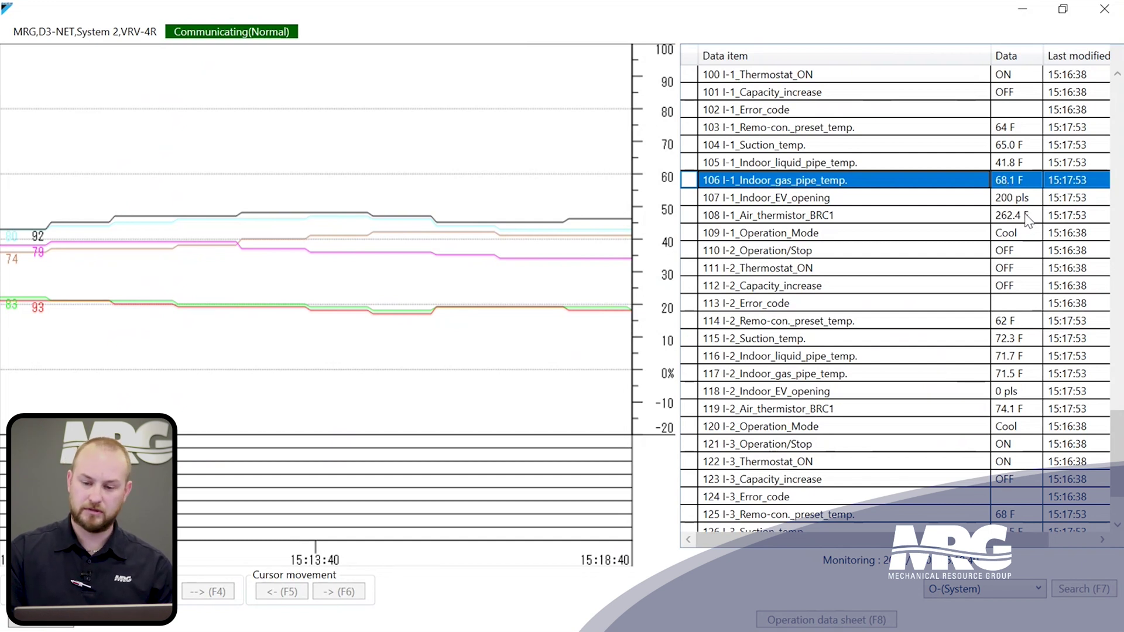
click(948, 346)
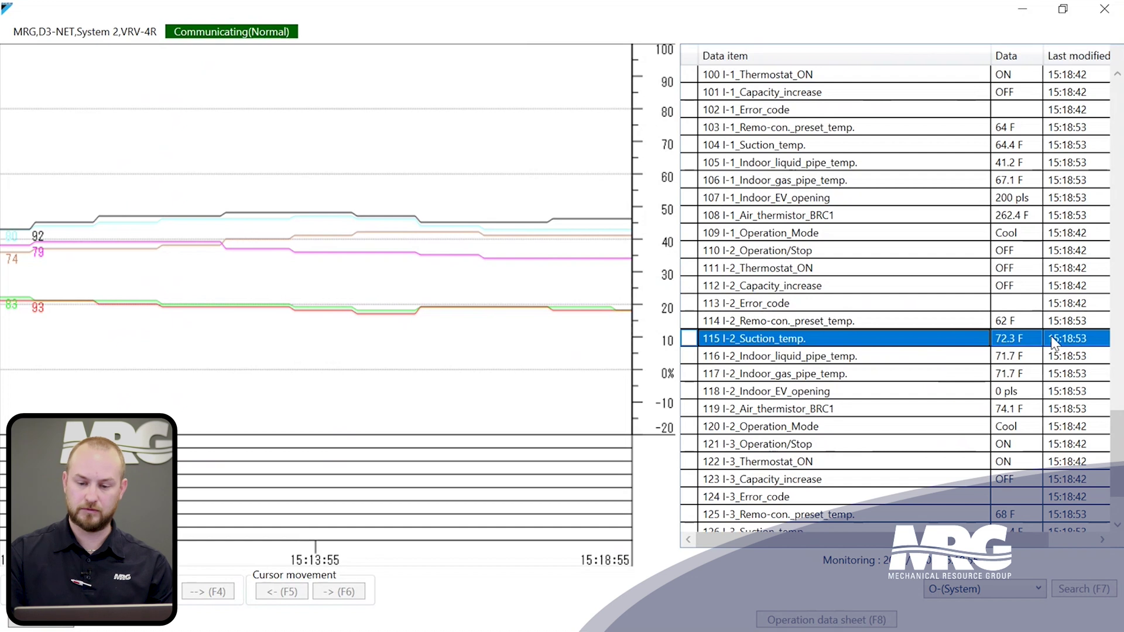
scroll(1048, 381, down, 2)
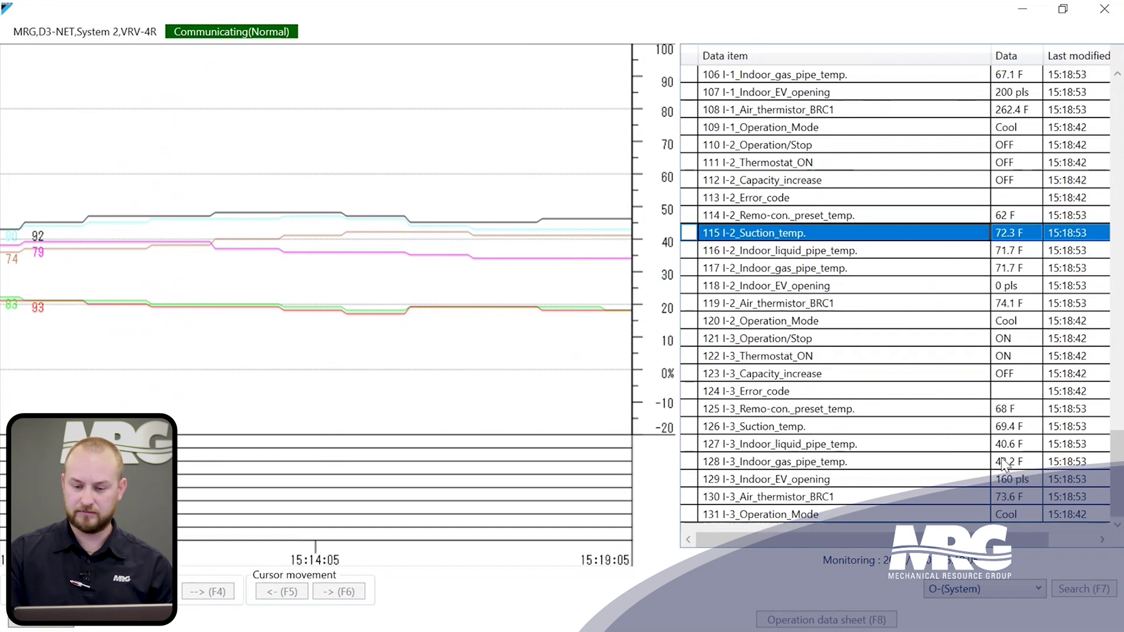
- Check indoor unit I-3's Indoor_liquid_pipe_temp., Indoor_gas_pipe_temp. and Indoor_EV_opening
click(1003, 462)
click(1008, 445)
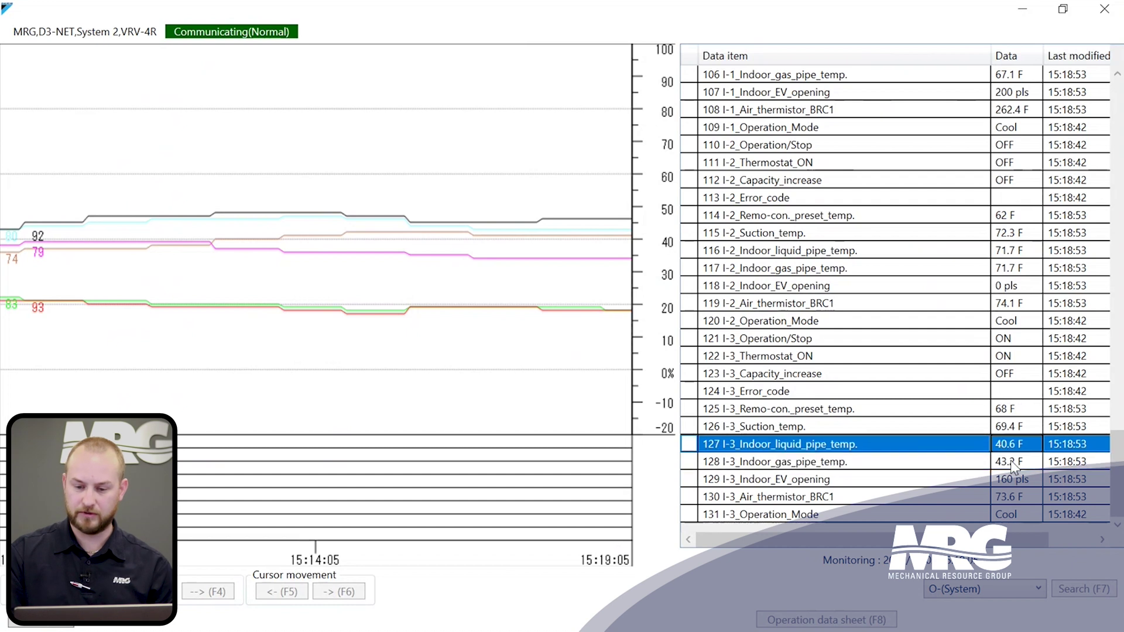
click(1011, 460)
click(1040, 481)
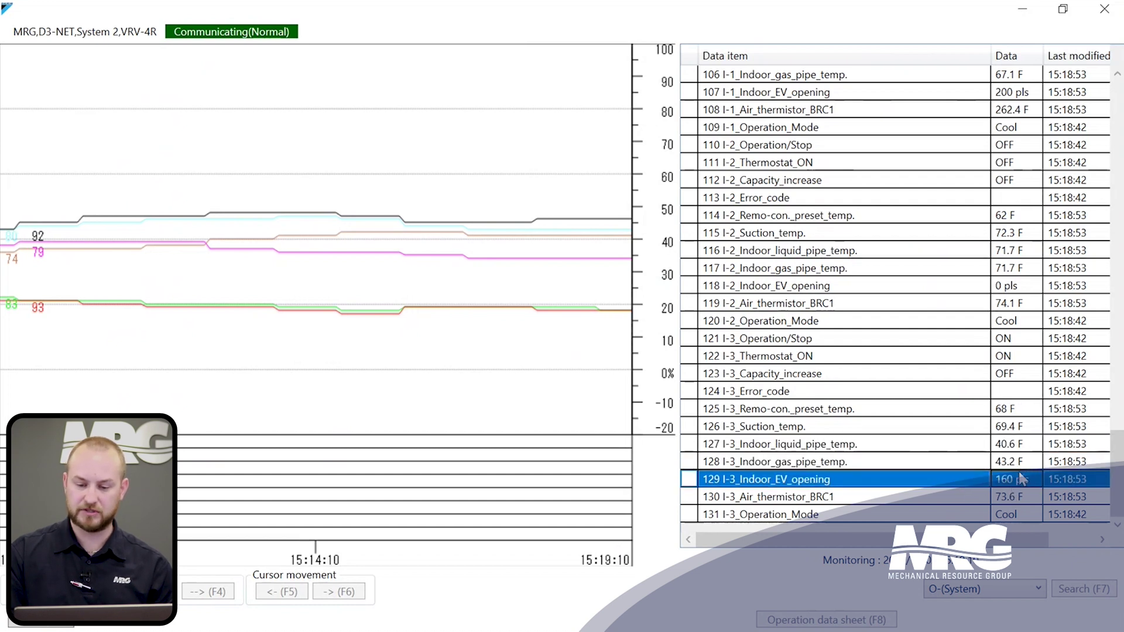
- Review I-1's indoor liquid and gas pipe temperatures and EV opening against the I-3 readings
scroll(1078, 301, up, 1)
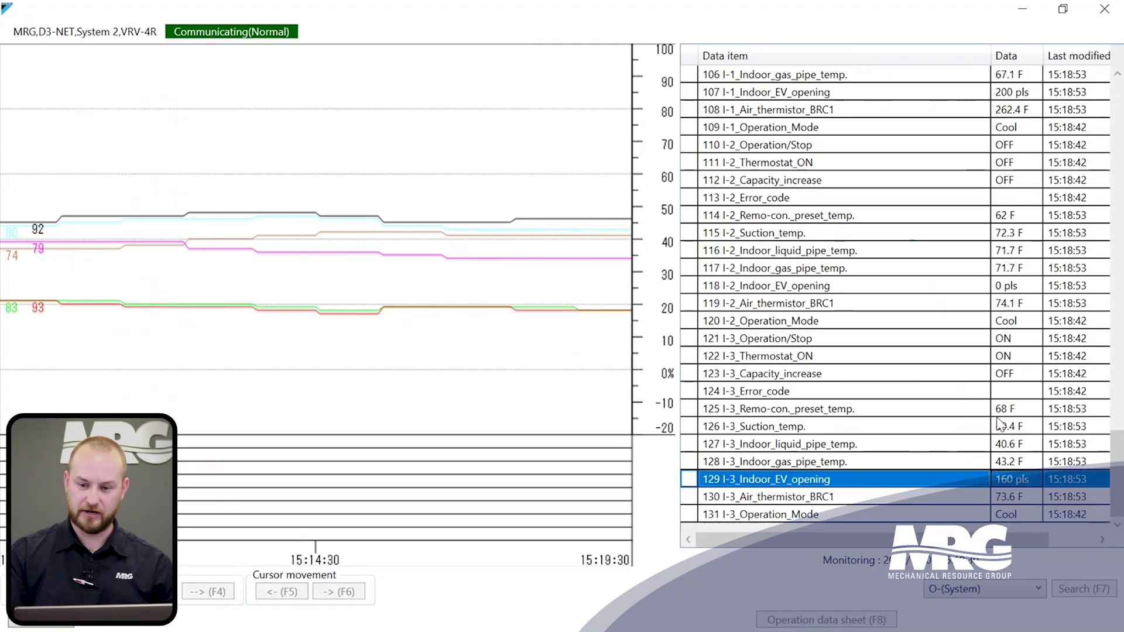
scroll(1004, 422, up, 1)
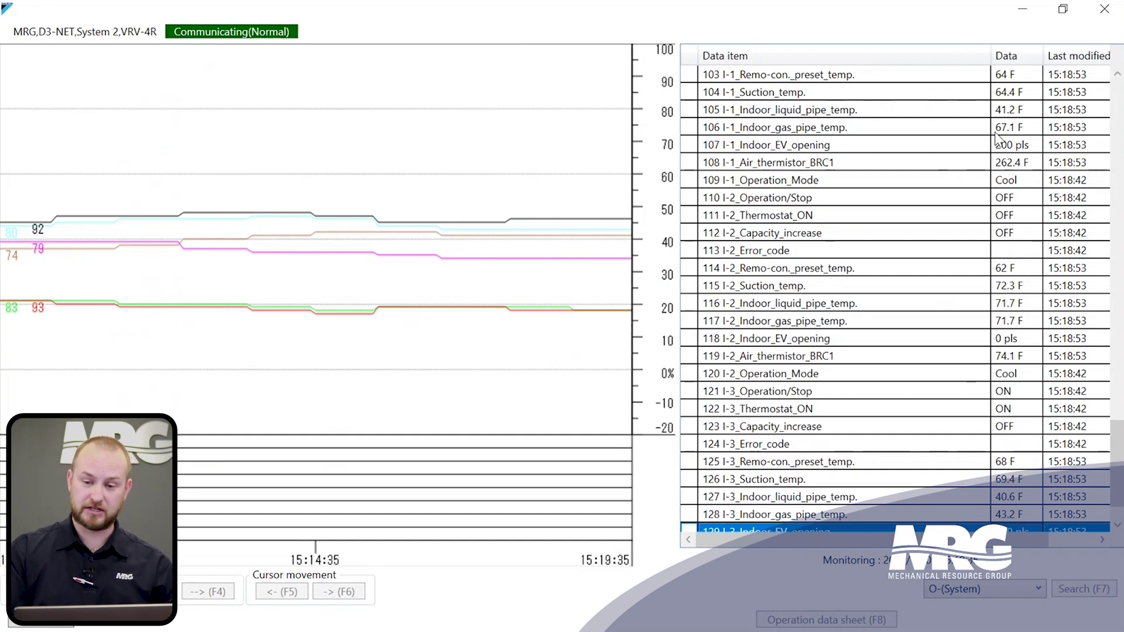
scroll(988, 372, down, 1)
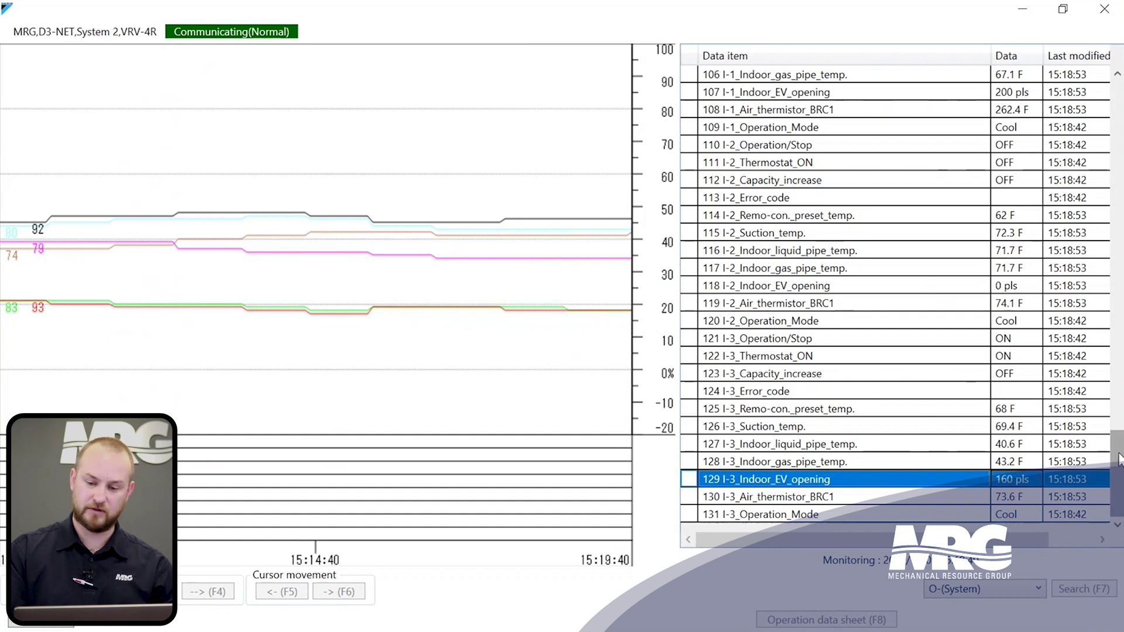
- Compare the O1 sensor Evaporating_temp(TE) with indoor unit I-3's Indoor_gas_pipe_temp
scroll(1117, 468, up, 1)
scroll(1117, 468, up, 8)
right_click(1117, 328)
click(980, 303)
click(1036, 392)
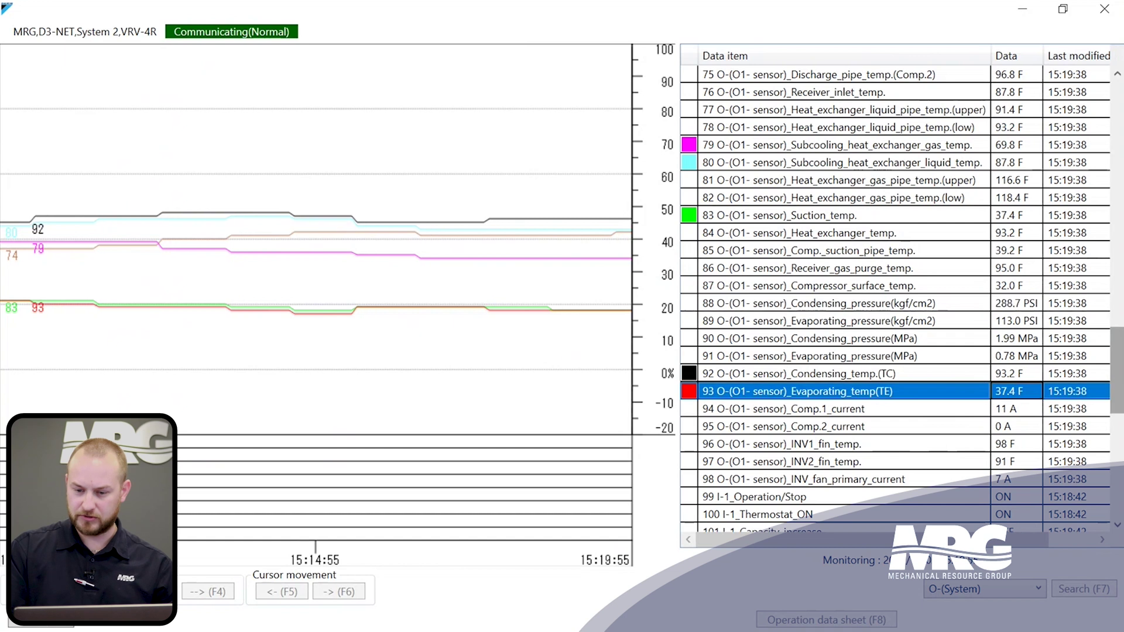
drag(1117, 392, 1093, 499)
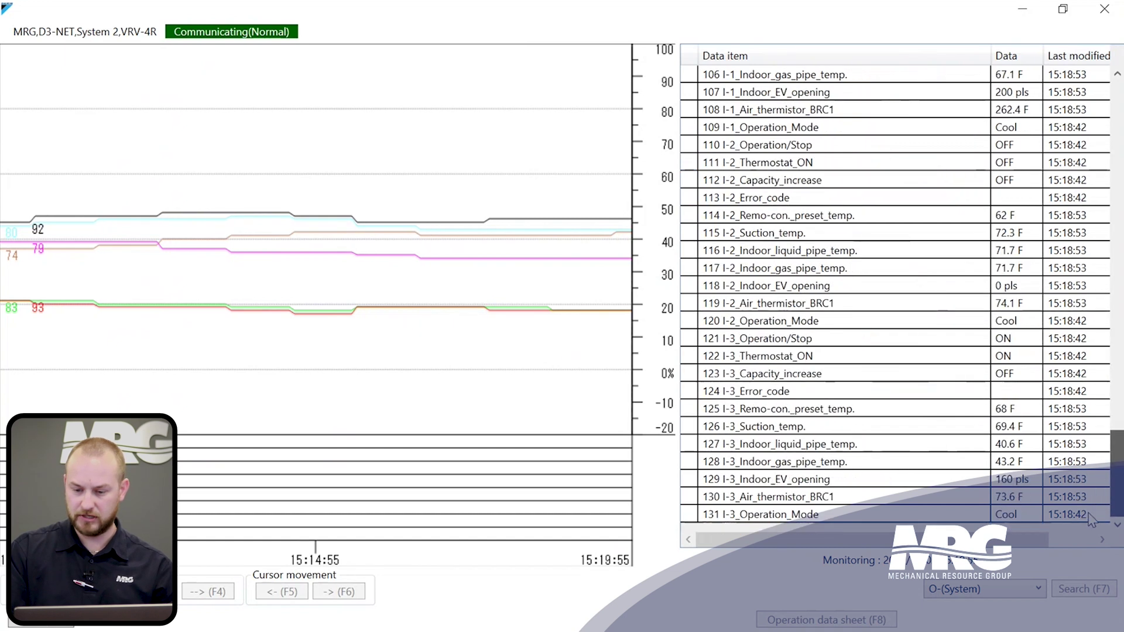
click(977, 461)
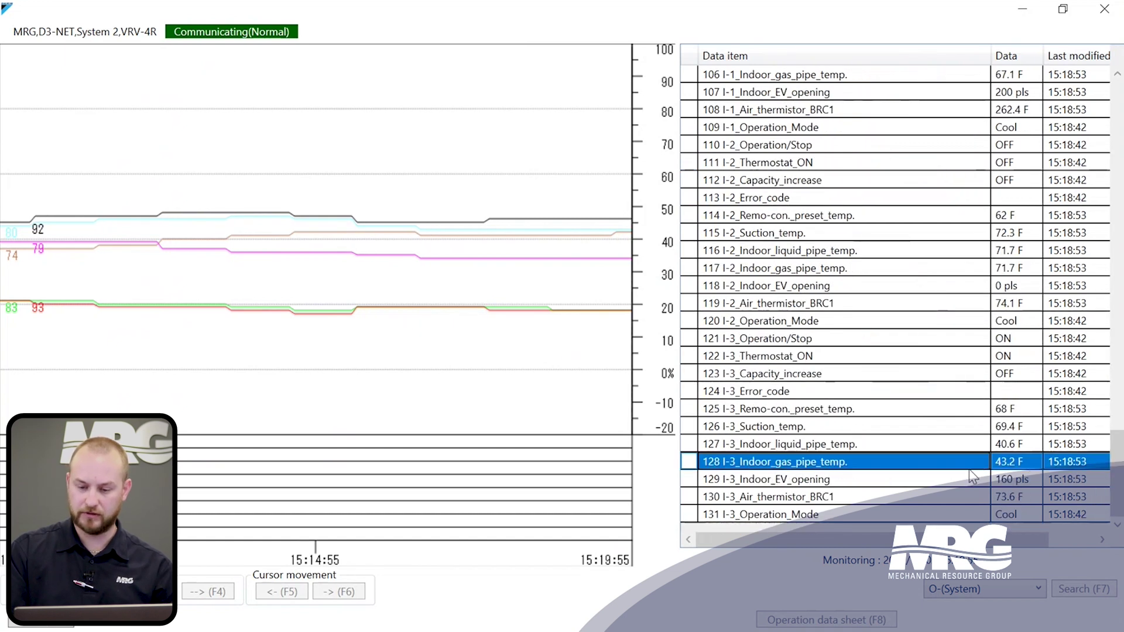